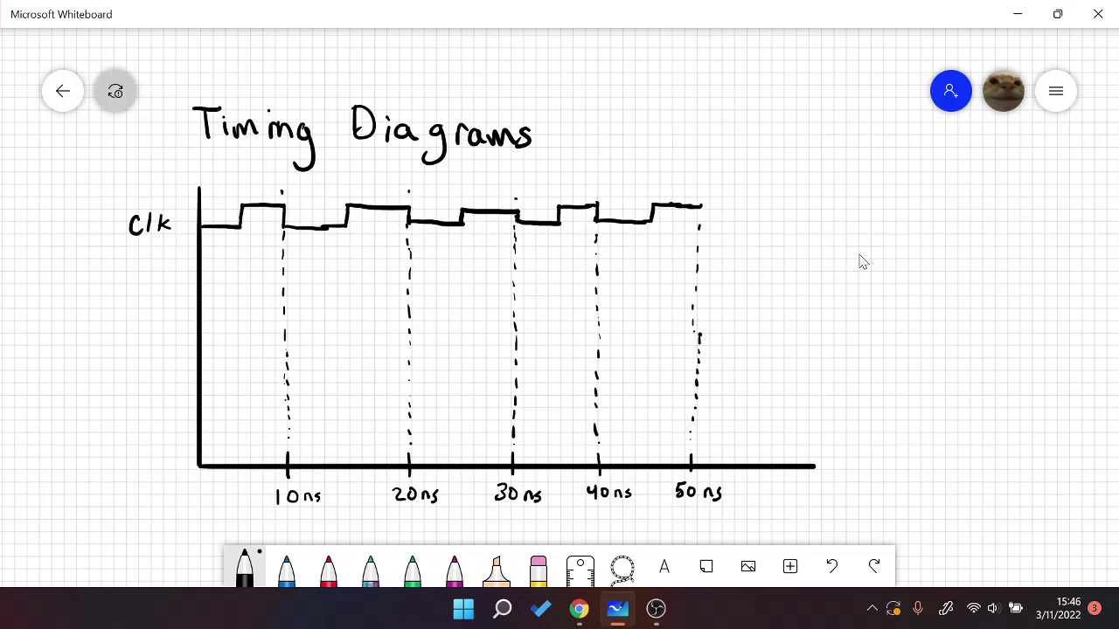
Handwrite the J, K and Clk column headings, redoing the botched J K strokes.
{"action": "left_click_drag", "start_coordinate": [814, 196], "coordinate": [836, 195]}
{"action": "mouse_move", "coordinate": [826, 197]}
{"action": "left_mouse_down"}
{"action": "mouse_move", "coordinate": [826, 216]}
{"action": "mouse_move", "coordinate": [818, 211]}
{"action": "mouse_move", "coordinate": [844, 213]}
{"action": "left_mouse_up"}
{"action": "mouse_move", "coordinate": [845, 204]}
{"action": "left_mouse_down"}
{"action": "mouse_move", "coordinate": [858, 212]}
{"action": "mouse_move", "coordinate": [845, 203]}
{"action": "left_mouse_up"}
{"action": "key", "text": "ctrl+z"}
{"action": "key", "text": "ctrl+z"}
{"action": "key", "text": "ctrl+z"}
{"action": "key", "text": "ctrl+z"}
{"action": "key", "text": "ctrl+z"}
{"action": "mouse_move", "coordinate": [827, 199]}
{"action": "left_mouse_down"}
{"action": "mouse_move", "coordinate": [817, 212]}
{"action": "mouse_move", "coordinate": [880, 218]}
{"action": "left_mouse_up"}
{"action": "left_click_drag", "start_coordinate": [935, 196], "coordinate": [942, 214]}
{"action": "left_click_drag", "start_coordinate": [958, 191], "coordinate": [954, 214]}
{"action": "left_click_drag", "start_coordinate": [969, 198], "coordinate": [972, 215]}
Draw the table's header rule and column divider, and write the Q output heading.
{"action": "left_click_drag", "start_coordinate": [816, 237], "coordinate": [1033, 234]}
{"action": "left_click_drag", "start_coordinate": [974, 183], "coordinate": [983, 450]}
{"action": "left_click_drag", "start_coordinate": [1021, 234], "coordinate": [1098, 239]}
{"action": "left_click_drag", "start_coordinate": [1005, 187], "coordinate": [1023, 210]}
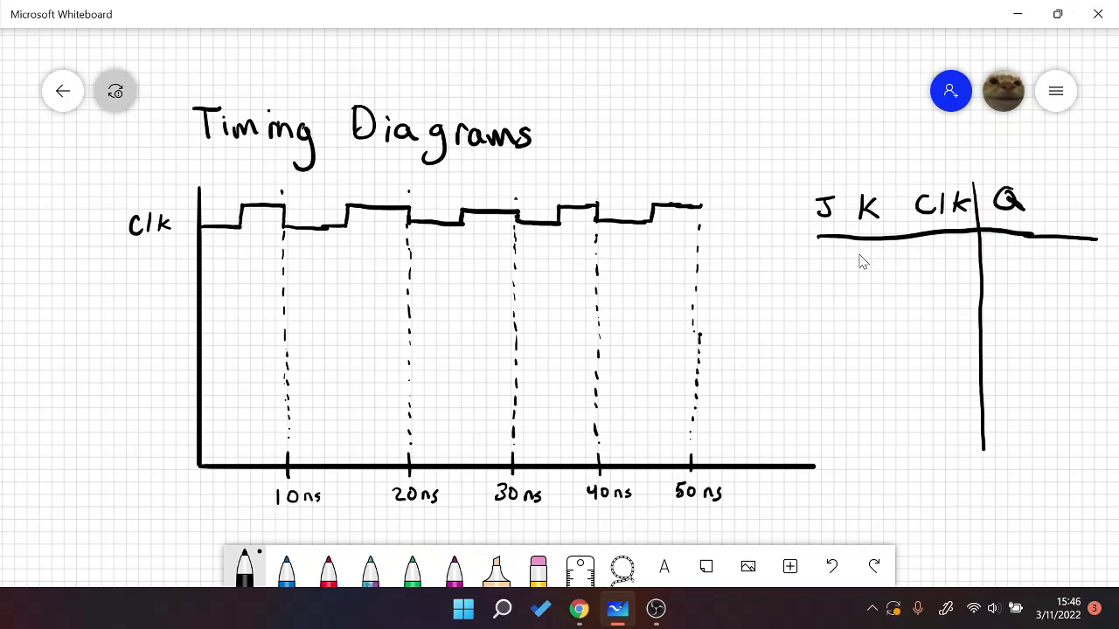
Mark the clock in each of the four rows with a both-edge double arrow.
{"action": "mouse_move", "coordinate": [941, 247]}
{"action": "left_mouse_down"}
{"action": "mouse_move", "coordinate": [955, 247]}
{"action": "mouse_move", "coordinate": [948, 264]}
{"action": "mouse_move", "coordinate": [957, 255]}
{"action": "left_mouse_up"}
{"action": "mouse_move", "coordinate": [943, 313]}
{"action": "left_mouse_down"}
{"action": "mouse_move", "coordinate": [952, 298]}
{"action": "mouse_move", "coordinate": [963, 309]}
{"action": "left_mouse_up"}
{"action": "mouse_move", "coordinate": [952, 301]}
{"action": "left_mouse_down"}
{"action": "mouse_move", "coordinate": [952, 332]}
{"action": "mouse_move", "coordinate": [965, 322]}
{"action": "left_mouse_up"}
{"action": "mouse_move", "coordinate": [948, 383]}
{"action": "left_mouse_down"}
{"action": "mouse_move", "coordinate": [955, 366]}
{"action": "mouse_move", "coordinate": [958, 404]}
{"action": "left_mouse_up"}
{"action": "mouse_move", "coordinate": [950, 393]}
{"action": "left_mouse_down"}
{"action": "mouse_move", "coordinate": [959, 405]}
{"action": "mouse_move", "coordinate": [968, 390]}
{"action": "left_mouse_up"}
{"action": "mouse_move", "coordinate": [948, 437]}
{"action": "left_mouse_down"}
{"action": "mouse_move", "coordinate": [956, 420]}
{"action": "mouse_move", "coordinate": [967, 431]}
{"action": "left_mouse_up"}
{"action": "mouse_move", "coordinate": [958, 425]}
{"action": "left_mouse_down"}
{"action": "mouse_move", "coordinate": [960, 453]}
{"action": "mouse_move", "coordinate": [970, 445]}
{"action": "left_mouse_up"}
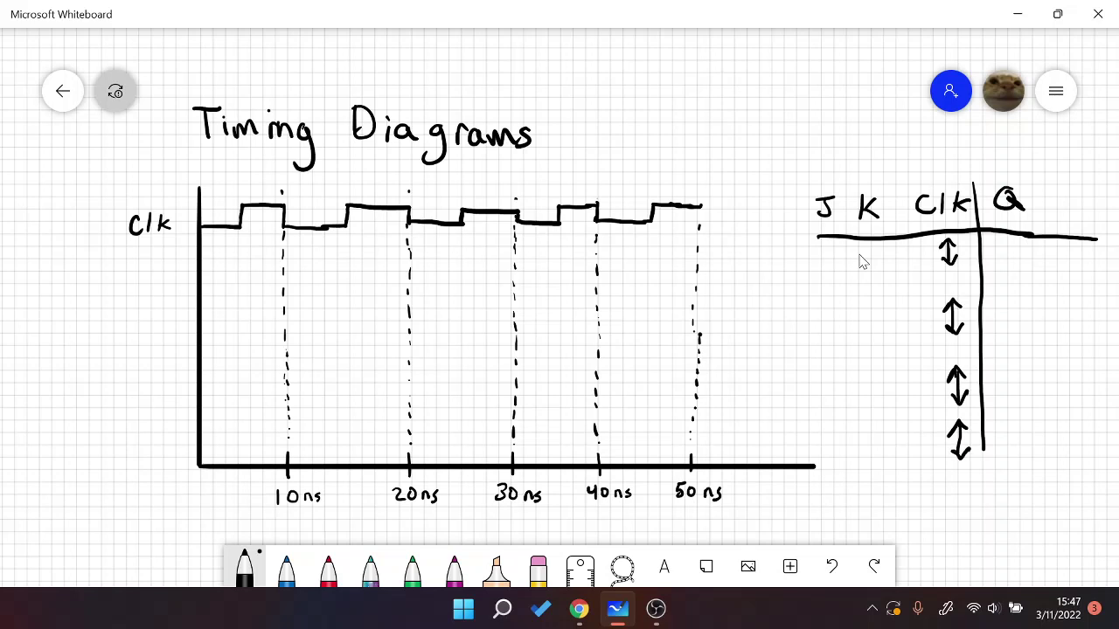
Write the J K input combinations 00, 01, 10 and 11 in rows one to four.
{"action": "mouse_move", "coordinate": [828, 253]}
{"action": "left_mouse_down"}
{"action": "mouse_move", "coordinate": [868, 267]}
{"action": "mouse_move", "coordinate": [875, 252]}
{"action": "left_mouse_up"}
{"action": "left_click_drag", "start_coordinate": [829, 306], "coordinate": [876, 327]}
{"action": "mouse_move", "coordinate": [830, 366]}
{"action": "left_mouse_down"}
{"action": "mouse_move", "coordinate": [834, 393]}
{"action": "mouse_move", "coordinate": [871, 373]}
{"action": "left_mouse_up"}
{"action": "left_click_drag", "start_coordinate": [846, 426], "coordinate": [848, 450]}
{"action": "left_click_drag", "start_coordinate": [875, 424], "coordinate": [880, 448]}
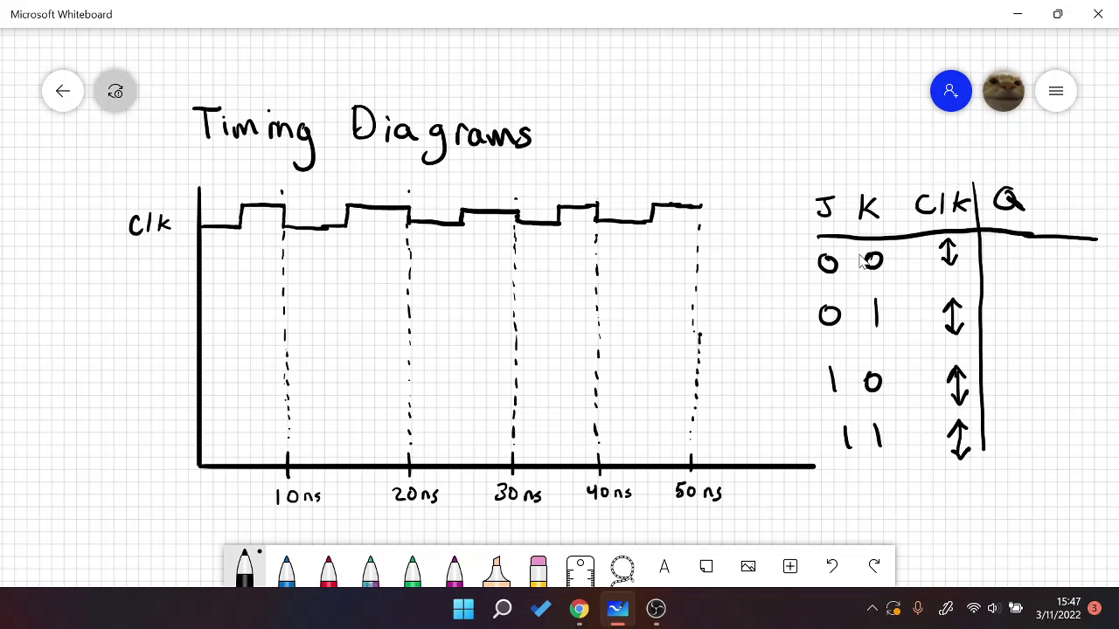
Write Q, 0, 1 and Q-bar as the outputs for inputs 00, 01, 10 and 11.
{"action": "left_click_drag", "start_coordinate": [1014, 240], "coordinate": [1034, 272]}
{"action": "mouse_move", "coordinate": [1014, 299]}
{"action": "left_mouse_down"}
{"action": "mouse_move", "coordinate": [1024, 327]}
{"action": "mouse_move", "coordinate": [1012, 298]}
{"action": "left_mouse_up"}
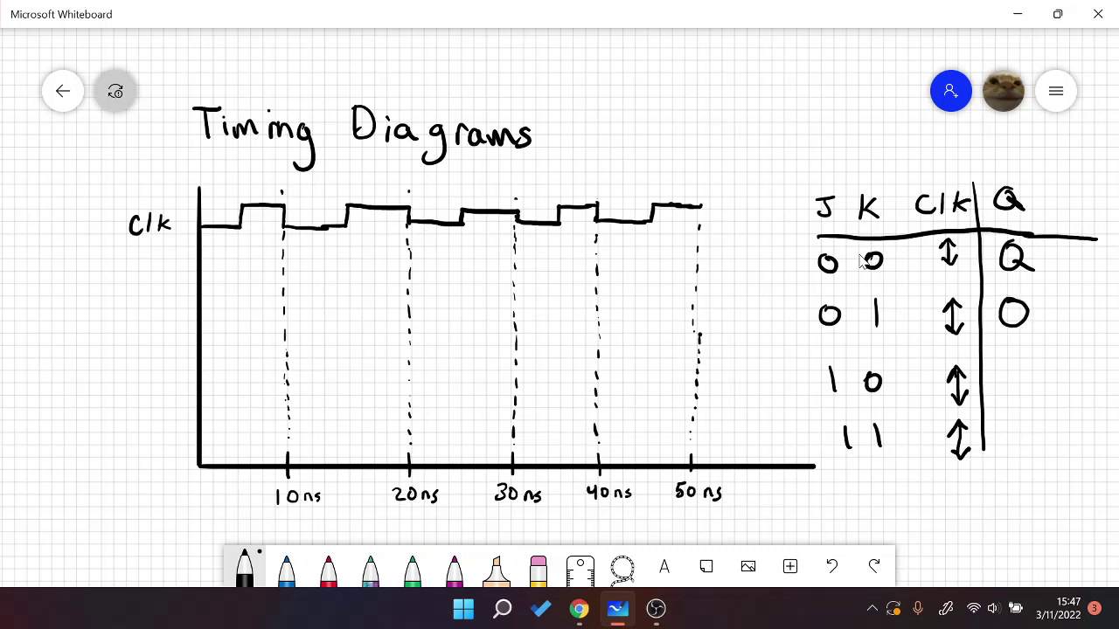
{"action": "left_click_drag", "start_coordinate": [1012, 366], "coordinate": [1014, 393]}
{"action": "mouse_move", "coordinate": [1022, 423]}
{"action": "left_mouse_down"}
{"action": "mouse_move", "coordinate": [1034, 450]}
{"action": "mouse_move", "coordinate": [1044, 417]}
{"action": "left_mouse_up"}
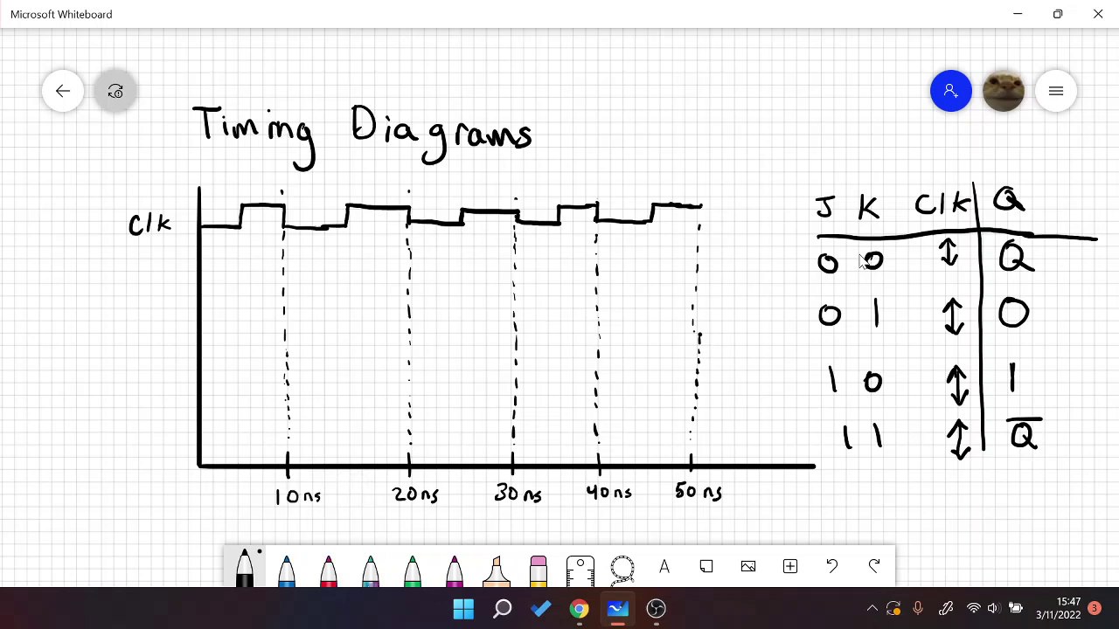
Label the J and K rows, draw their square waves across 10–50 ns, and label Q below.
{"action": "mouse_move", "coordinate": [143, 263]}
{"action": "left_mouse_down"}
{"action": "mouse_move", "coordinate": [168, 264]}
{"action": "mouse_move", "coordinate": [149, 280]}
{"action": "left_mouse_up"}
{"action": "left_click_drag", "start_coordinate": [150, 324], "coordinate": [152, 352]}
{"action": "mouse_move", "coordinate": [154, 337]}
{"action": "left_mouse_down"}
{"action": "mouse_move", "coordinate": [171, 347]}
{"action": "mouse_move", "coordinate": [153, 338]}
{"action": "left_mouse_up"}
{"action": "mouse_move", "coordinate": [202, 280]}
{"action": "left_mouse_down"}
{"action": "mouse_move", "coordinate": [323, 275]}
{"action": "mouse_move", "coordinate": [325, 255]}
{"action": "mouse_move", "coordinate": [381, 256]}
{"action": "mouse_move", "coordinate": [387, 274]}
{"action": "mouse_move", "coordinate": [483, 270]}
{"action": "mouse_move", "coordinate": [486, 253]}
{"action": "mouse_move", "coordinate": [646, 251]}
{"action": "mouse_move", "coordinate": [646, 271]}
{"action": "mouse_move", "coordinate": [701, 268]}
{"action": "left_mouse_up"}
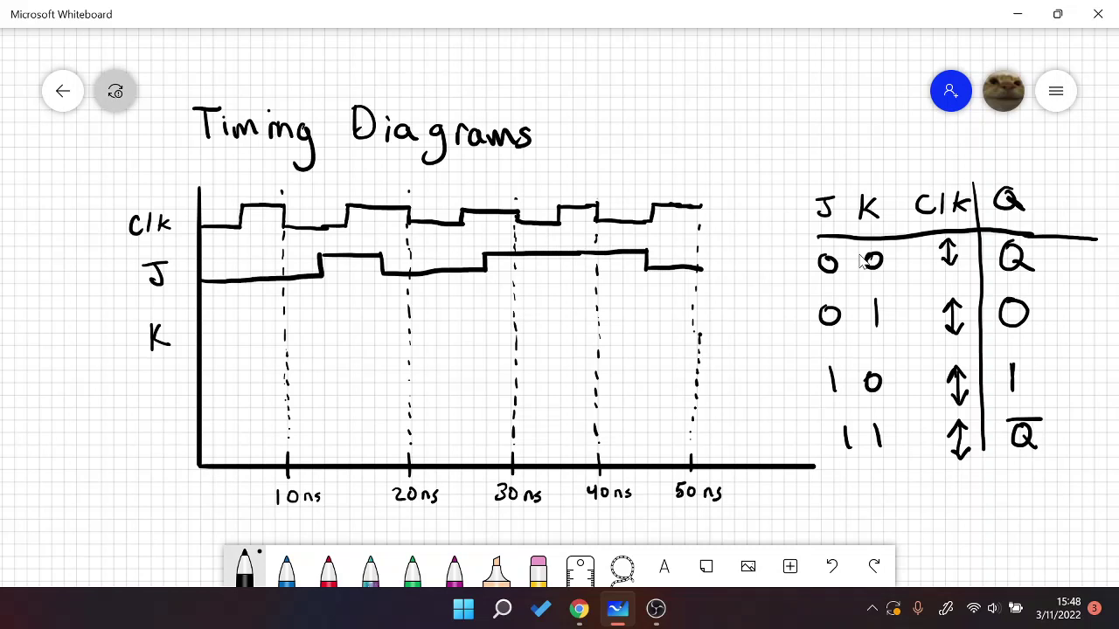
{"action": "mouse_move", "coordinate": [201, 339]}
{"action": "left_mouse_down"}
{"action": "mouse_move", "coordinate": [256, 337]}
{"action": "mouse_move", "coordinate": [256, 320]}
{"action": "mouse_move", "coordinate": [315, 307]}
{"action": "mouse_move", "coordinate": [318, 328]}
{"action": "mouse_move", "coordinate": [395, 326]}
{"action": "mouse_move", "coordinate": [397, 306]}
{"action": "mouse_move", "coordinate": [470, 300]}
{"action": "mouse_move", "coordinate": [475, 321]}
{"action": "mouse_move", "coordinate": [556, 319]}
{"action": "mouse_move", "coordinate": [555, 298]}
{"action": "mouse_move", "coordinate": [620, 298]}
{"action": "mouse_move", "coordinate": [620, 316]}
{"action": "mouse_move", "coordinate": [699, 311]}
{"action": "left_mouse_up"}
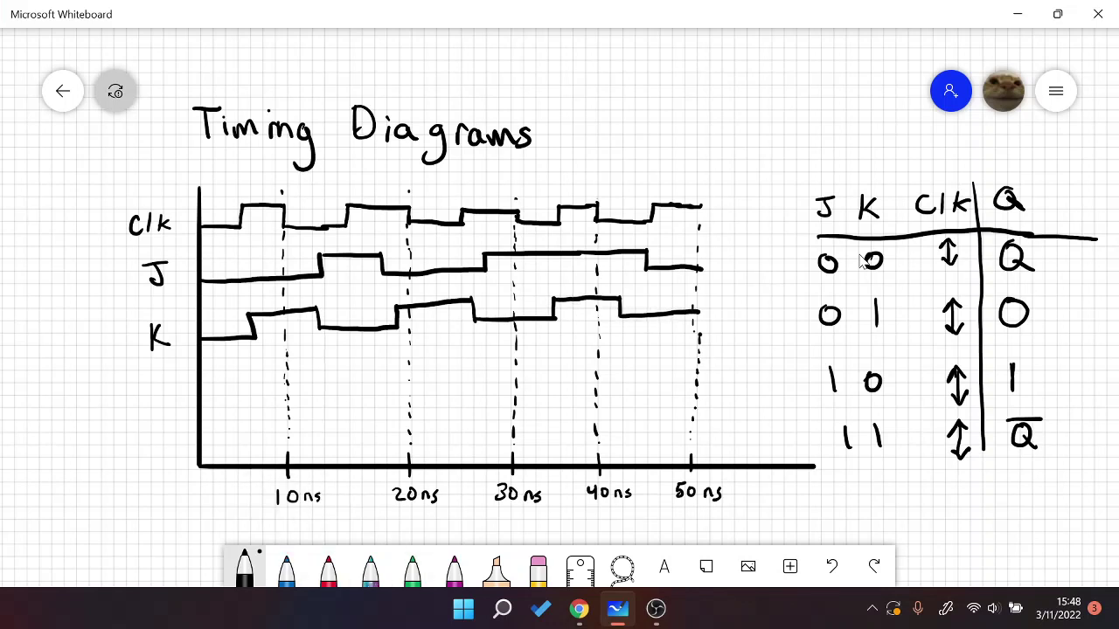
{"action": "left_click_drag", "start_coordinate": [155, 397], "coordinate": [176, 429]}
In red ink, draw dotted vertical markers at the five clock edges through the J, K and Q rows.
{"action": "left_click", "coordinate": [329, 566]}
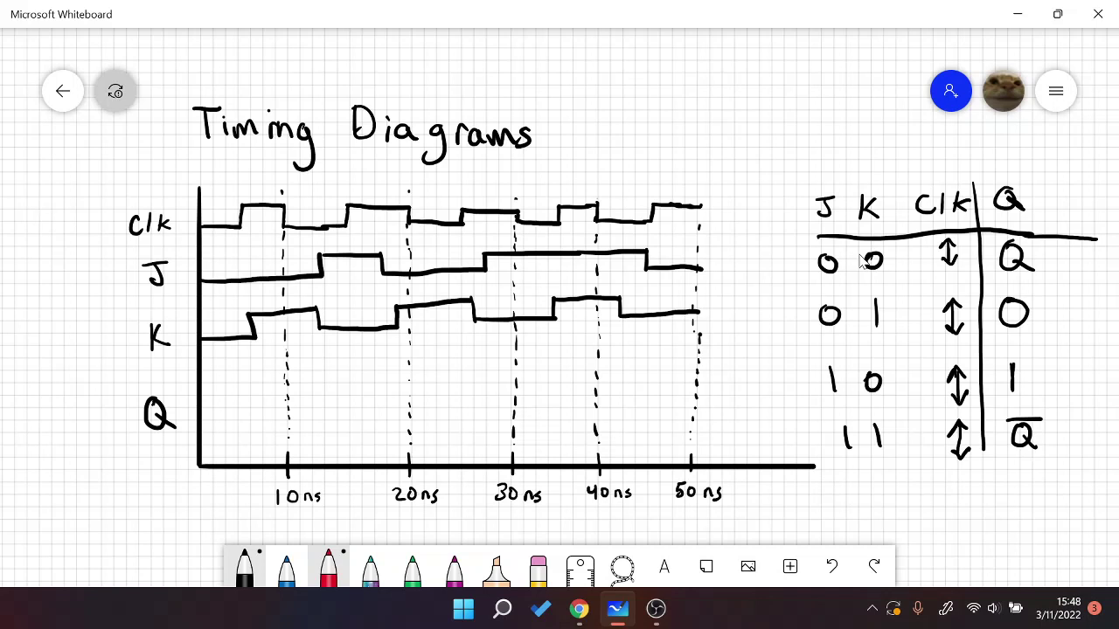
{"action": "left_click_drag", "start_coordinate": [243, 266], "coordinate": [244, 299]}
{"action": "left_click_drag", "start_coordinate": [351, 319], "coordinate": [352, 378]}
{"action": "left_click_drag", "start_coordinate": [459, 229], "coordinate": [460, 272]}
{"action": "left_click_drag", "start_coordinate": [465, 369], "coordinate": [468, 406]}
{"action": "left_click_drag", "start_coordinate": [562, 371], "coordinate": [559, 439]}
{"action": "left_click_drag", "start_coordinate": [655, 262], "coordinate": [656, 428]}
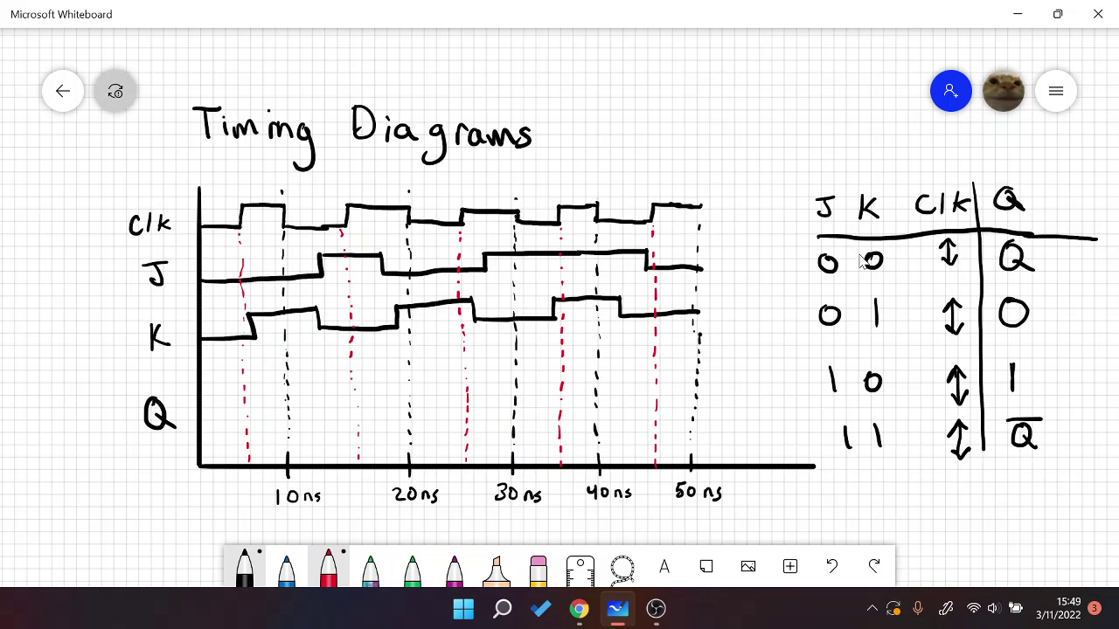
Erase the K waveform's first rising edge, then take the blue pen.
{"action": "left_click", "coordinate": [538, 567]}
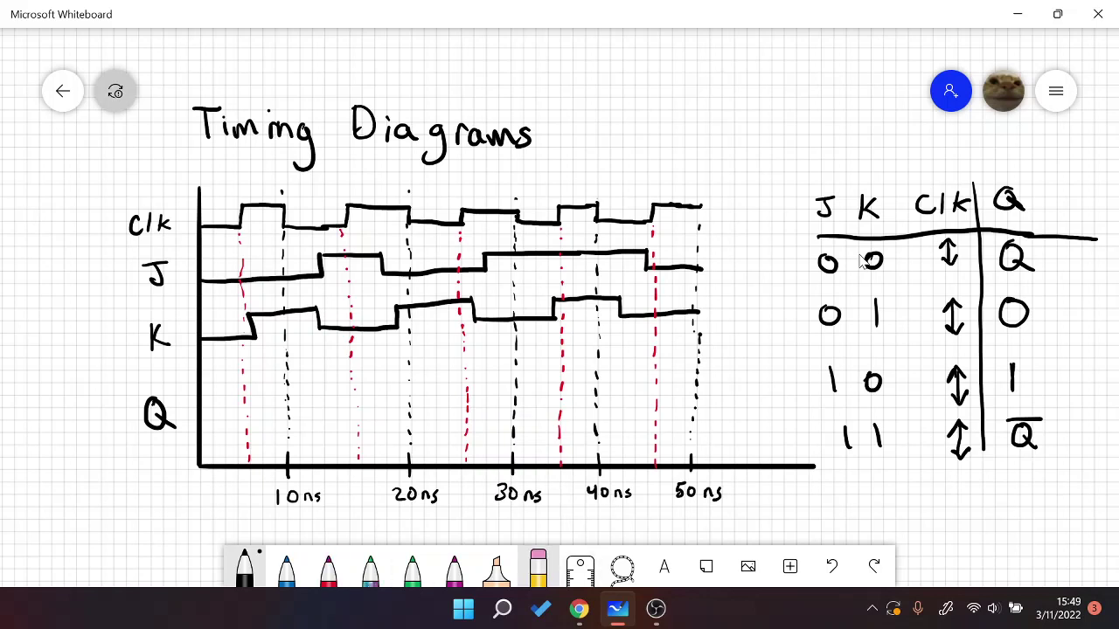
{"action": "mouse_move", "coordinate": [238, 341]}
{"action": "left_mouse_down"}
{"action": "mouse_move", "coordinate": [242, 319]}
{"action": "mouse_move", "coordinate": [261, 313]}
{"action": "mouse_move", "coordinate": [260, 334]}
{"action": "mouse_move", "coordinate": [261, 311]}
{"action": "left_mouse_up"}
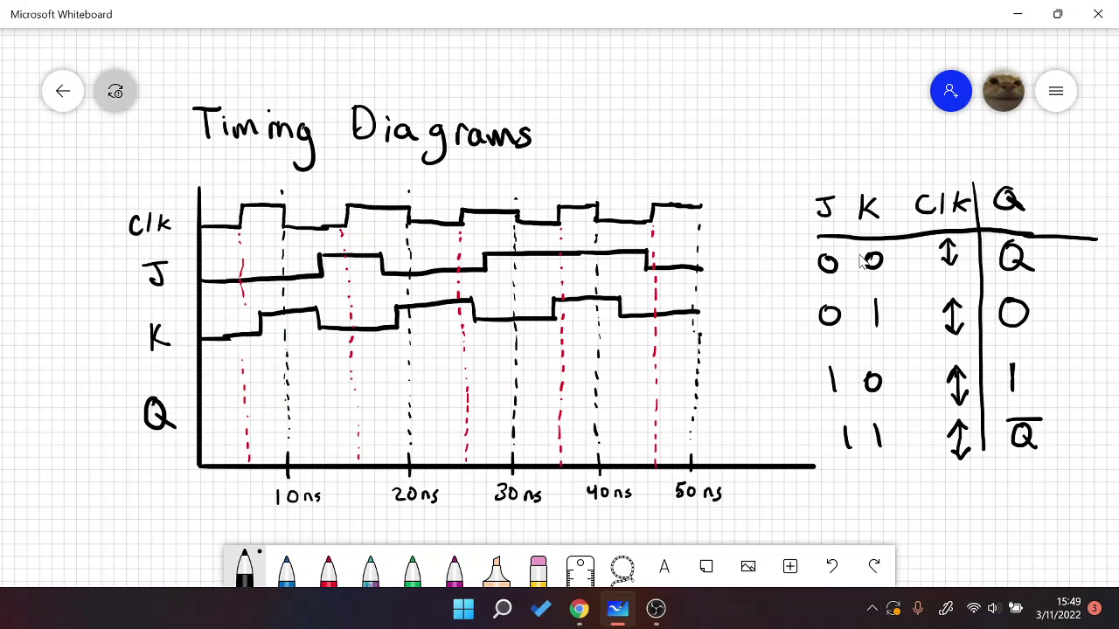
{"action": "left_click", "coordinate": [328, 566]}
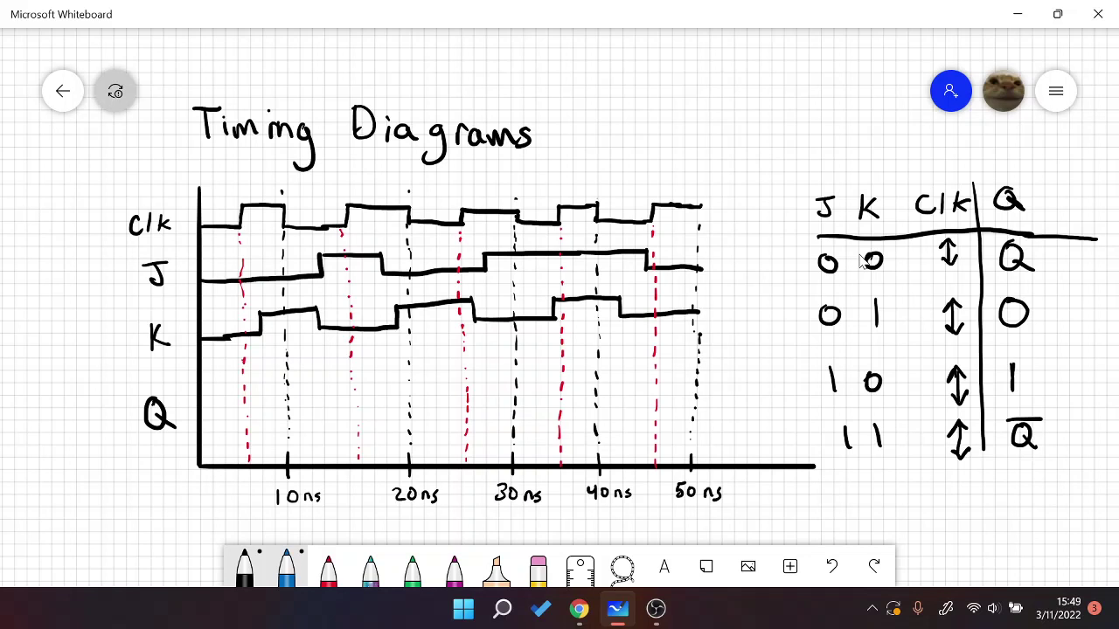
Draw the blue Q trace low from the axis past 10 ns and write '2.5ns Delay' below.
{"action": "left_click_drag", "start_coordinate": [199, 422], "coordinate": [262, 419]}
{"action": "left_click_drag", "start_coordinate": [264, 419], "coordinate": [330, 416]}
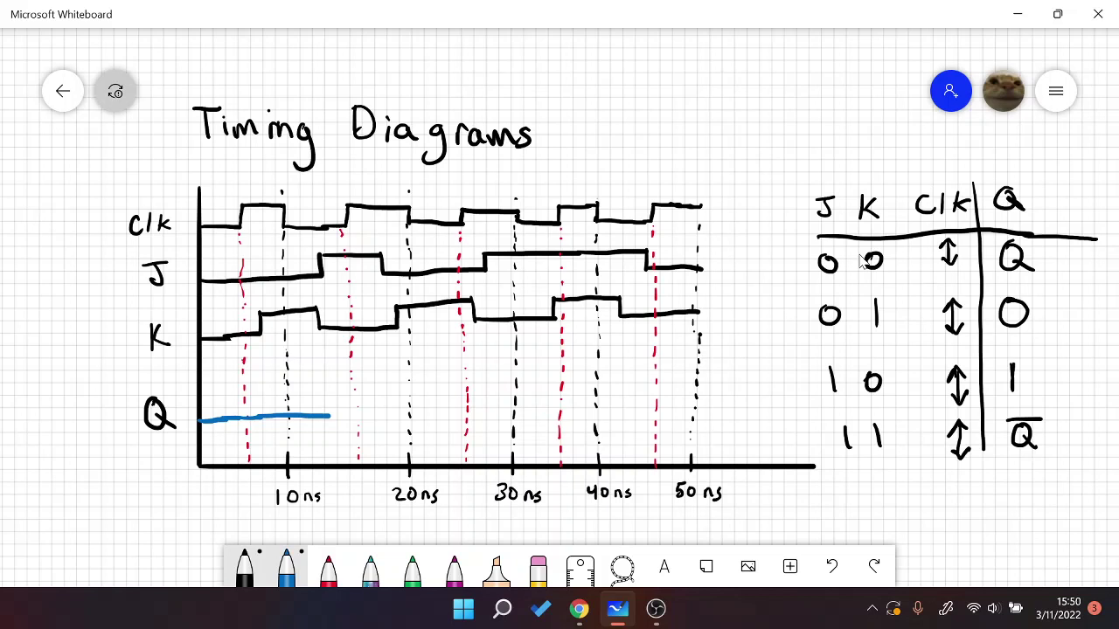
{"action": "mouse_move", "coordinate": [75, 510]}
{"action": "left_mouse_down"}
{"action": "mouse_move", "coordinate": [121, 497]}
{"action": "mouse_move", "coordinate": [116, 520]}
{"action": "mouse_move", "coordinate": [160, 503]}
{"action": "mouse_move", "coordinate": [104, 553]}
{"action": "left_mouse_up"}
{"action": "left_click", "coordinate": [106, 518]}
{"action": "left_click_drag", "start_coordinate": [124, 542], "coordinate": [141, 547]}
{"action": "left_click_drag", "start_coordinate": [151, 532], "coordinate": [160, 539]}
{"action": "left_click_drag", "start_coordinate": [164, 526], "coordinate": [168, 552]}
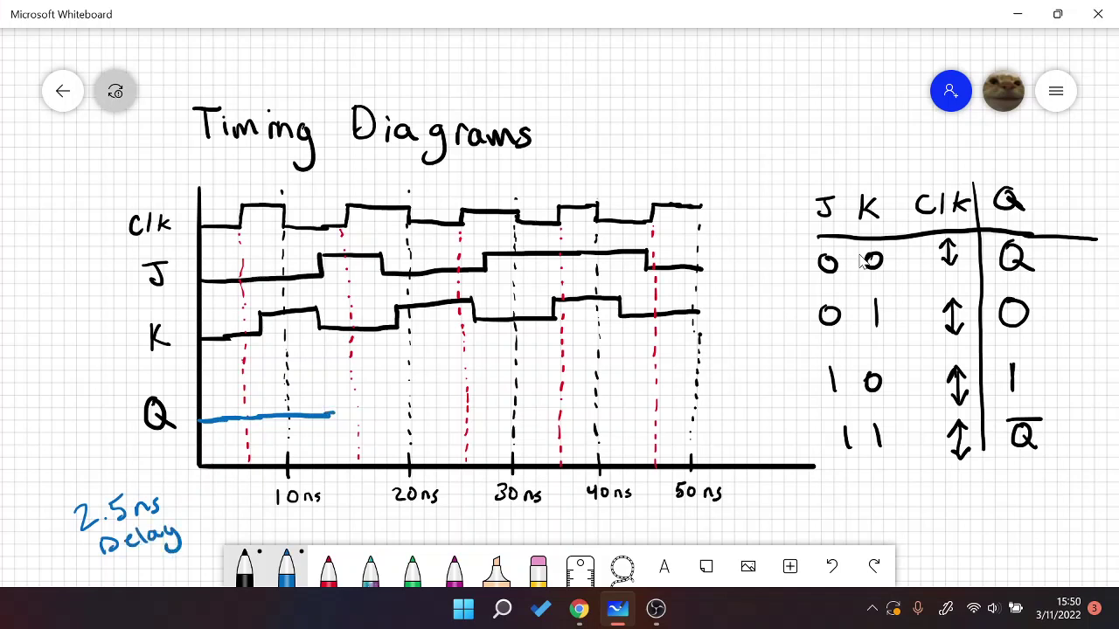
Continue Q: rise after the second red marker, fall after the third, rise again near 35 ns.
{"action": "mouse_move", "coordinate": [334, 414]}
{"action": "left_mouse_down"}
{"action": "mouse_move", "coordinate": [379, 407]}
{"action": "mouse_move", "coordinate": [379, 390]}
{"action": "left_mouse_up"}
{"action": "mouse_move", "coordinate": [379, 388]}
{"action": "left_mouse_down"}
{"action": "mouse_move", "coordinate": [432, 381]}
{"action": "mouse_move", "coordinate": [437, 400]}
{"action": "left_mouse_up"}
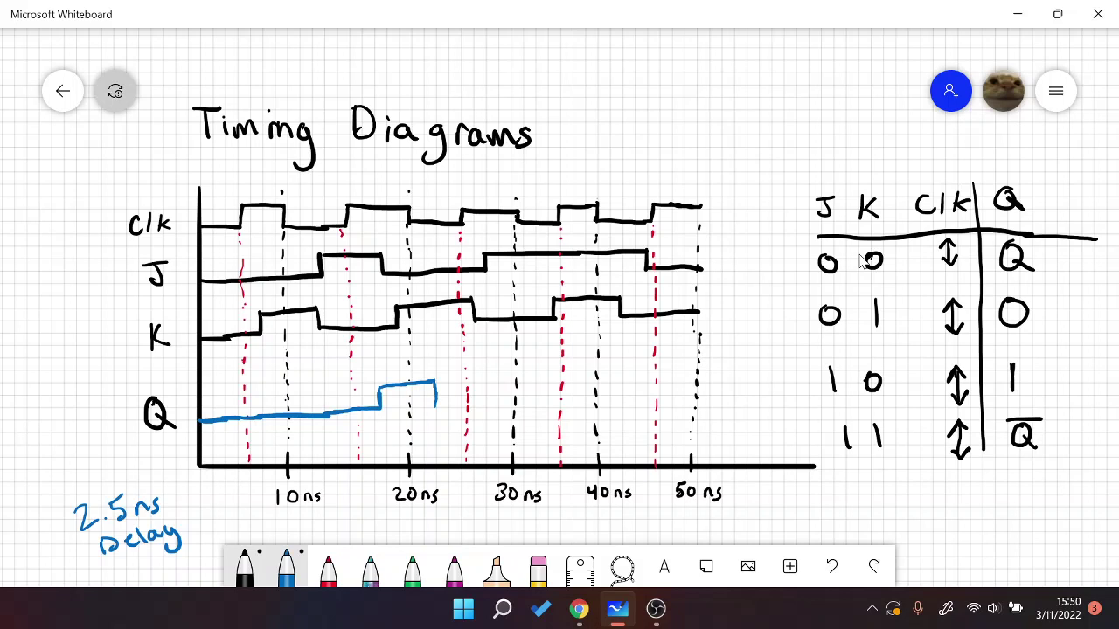
{"action": "left_click_drag", "start_coordinate": [436, 402], "coordinate": [491, 399]}
{"action": "left_click_drag", "start_coordinate": [509, 399], "coordinate": [531, 398]}
{"action": "left_click_drag", "start_coordinate": [538, 394], "coordinate": [538, 377]}
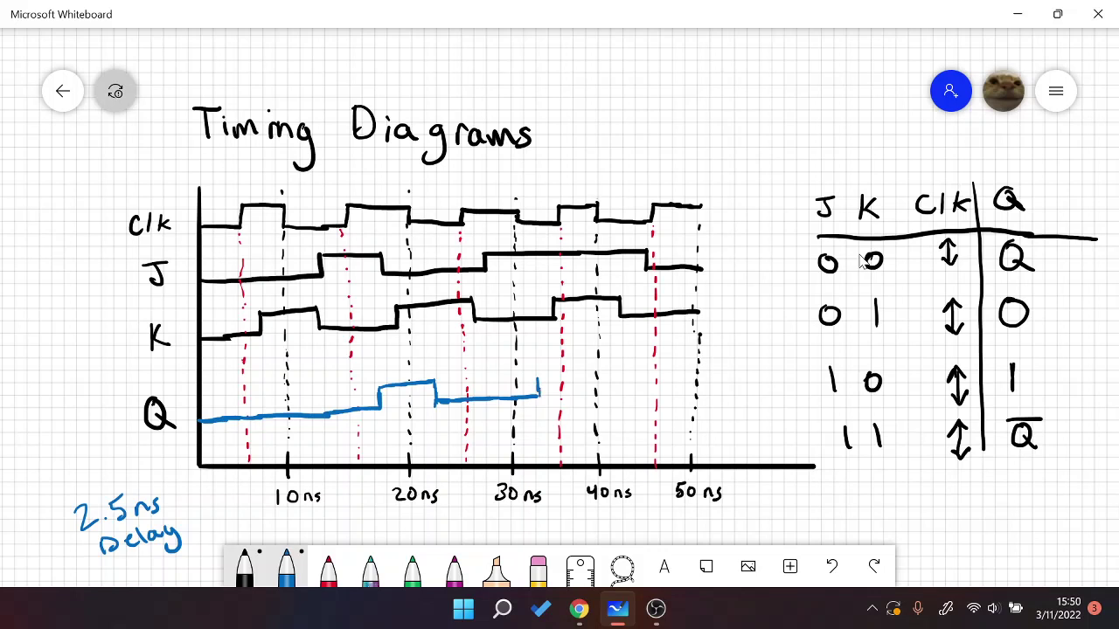
{"action": "left_click_drag", "start_coordinate": [538, 377], "coordinate": [561, 374]}
Finish Q with a low stretch near 40 ns and a high run to 50 ns, then return to black ink.
{"action": "left_click_drag", "start_coordinate": [578, 390], "coordinate": [626, 388]}
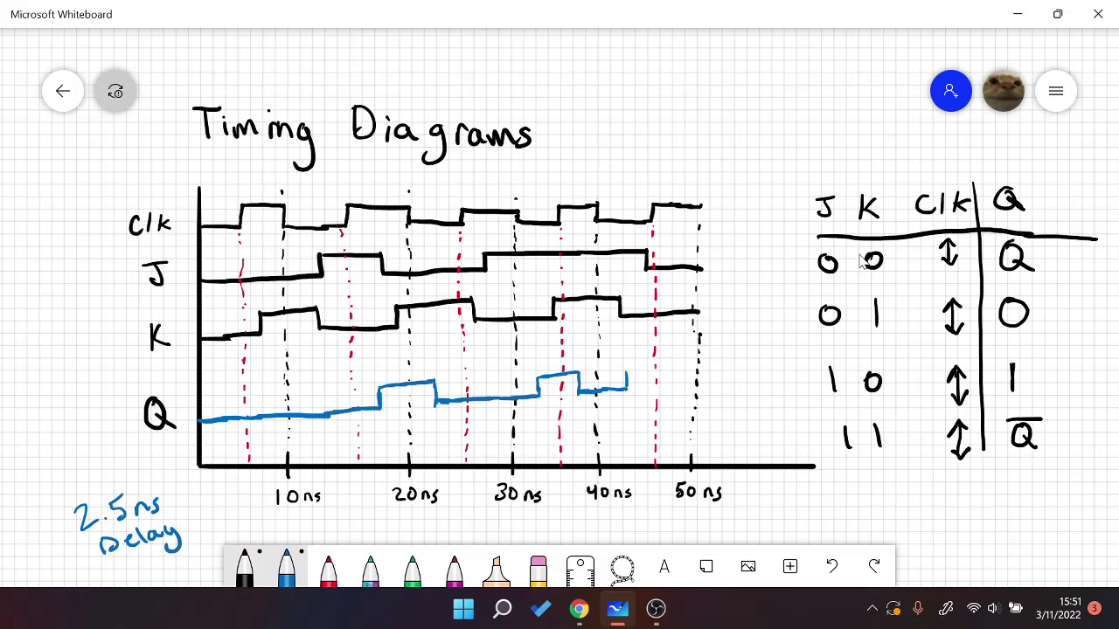
{"action": "left_click_drag", "start_coordinate": [626, 373], "coordinate": [696, 368]}
{"action": "left_click", "coordinate": [243, 566]}
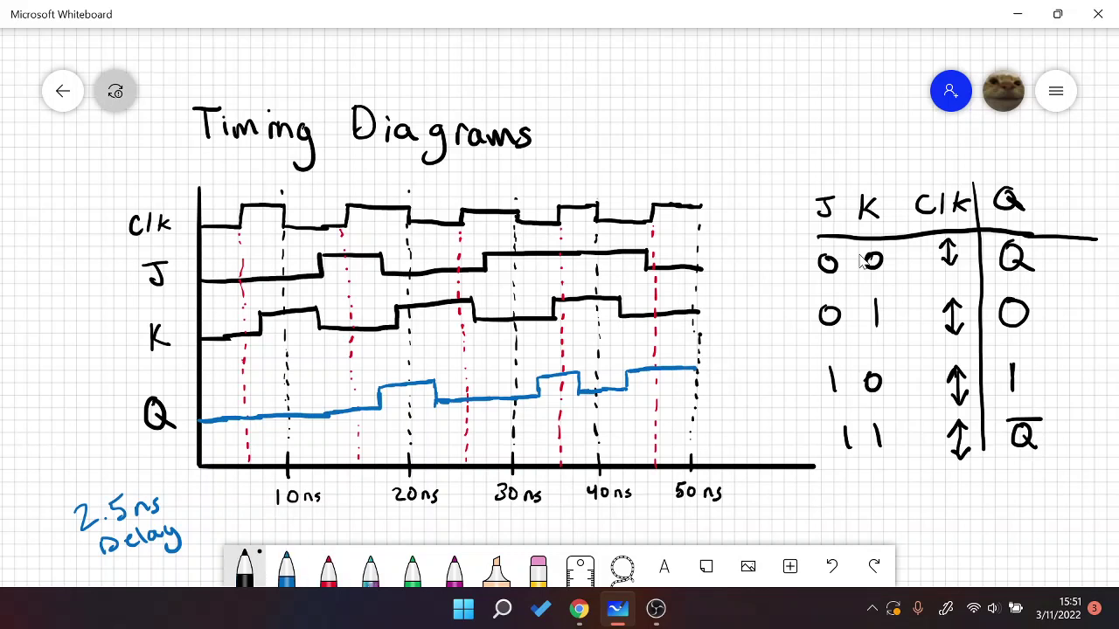